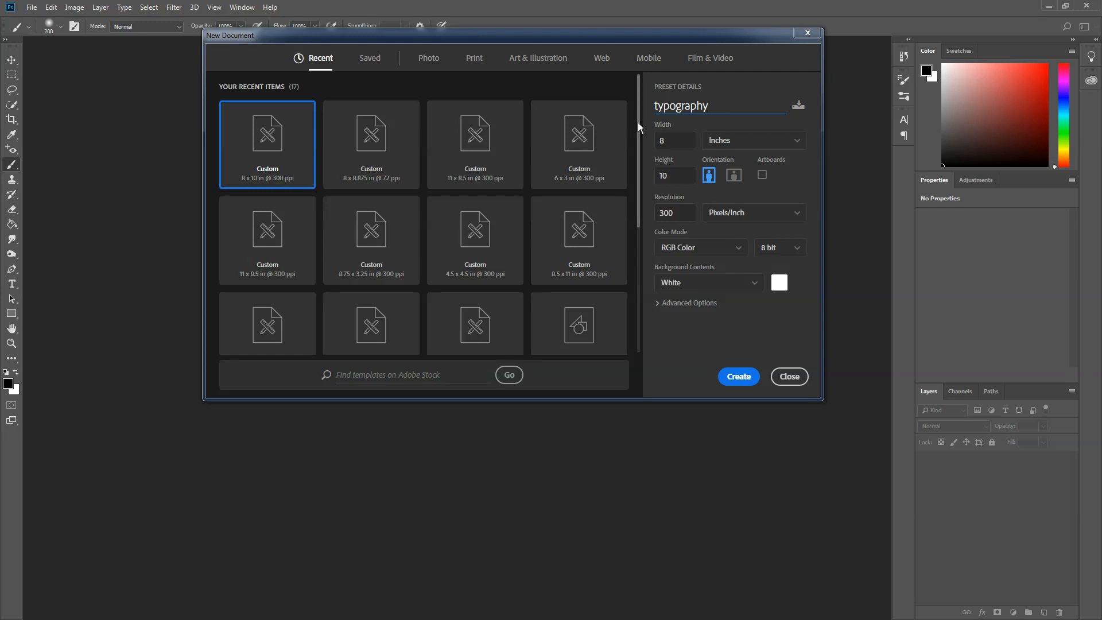
Create a document named typography, 8 x 10 inches at 300 pixels/inch, RGB Color 8 bit with a white background
{"action": "left_click", "coordinate": [798, 143]}
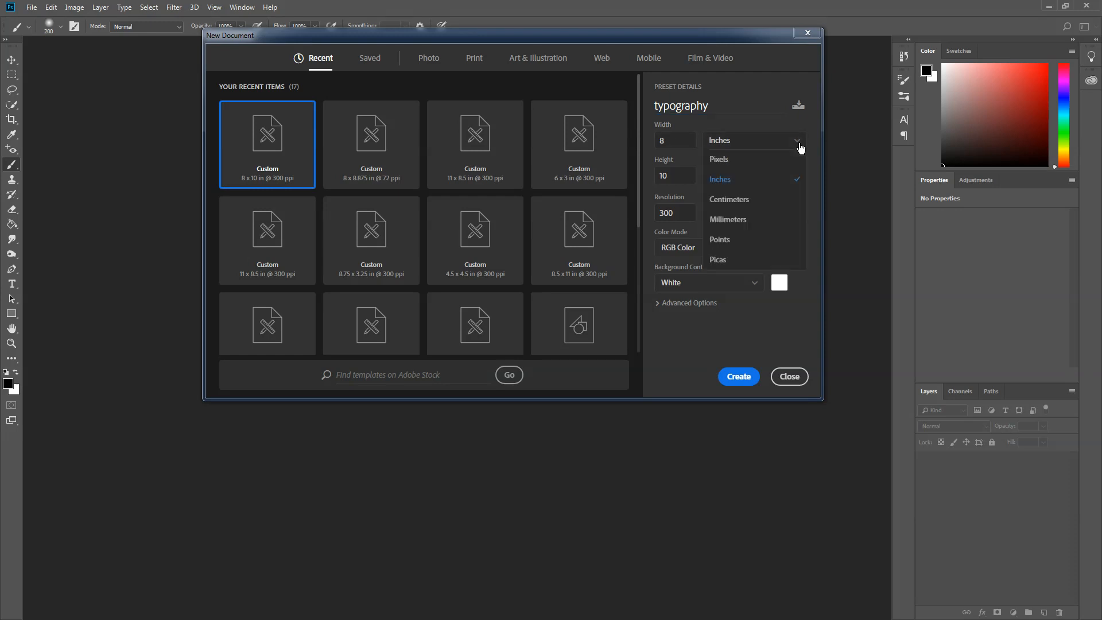
{"action": "left_click", "coordinate": [742, 180]}
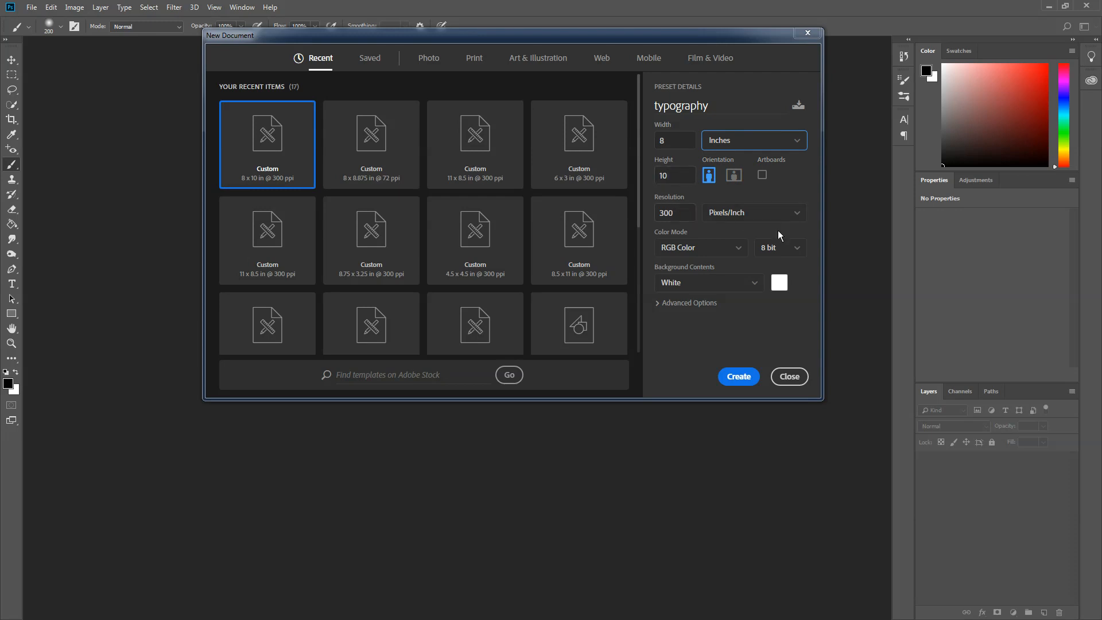
{"action": "mouse_move", "coordinate": [798, 234]}
{"action": "left_mouse_down"}
{"action": "mouse_move", "coordinate": [814, 252]}
{"action": "mouse_move", "coordinate": [798, 258]}
{"action": "left_mouse_up"}
{"action": "mouse_move", "coordinate": [787, 330]}
{"action": "left_mouse_down"}
{"action": "mouse_move", "coordinate": [755, 297]}
{"action": "mouse_move", "coordinate": [740, 298]}
{"action": "mouse_move", "coordinate": [768, 295]}
{"action": "left_mouse_up"}
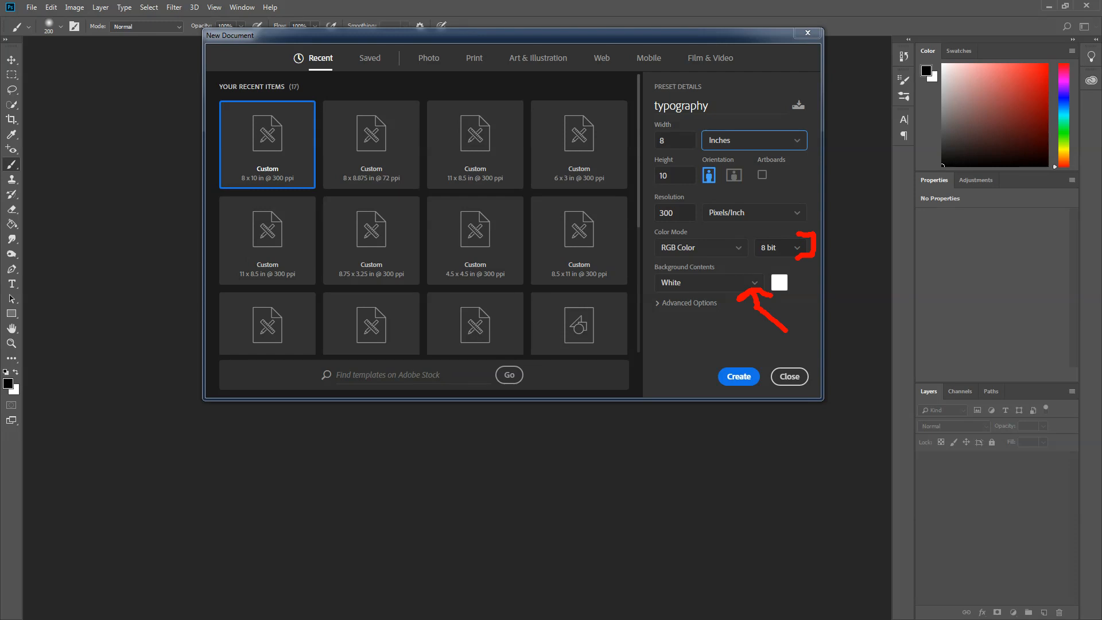
{"action": "left_click", "coordinate": [739, 377]}
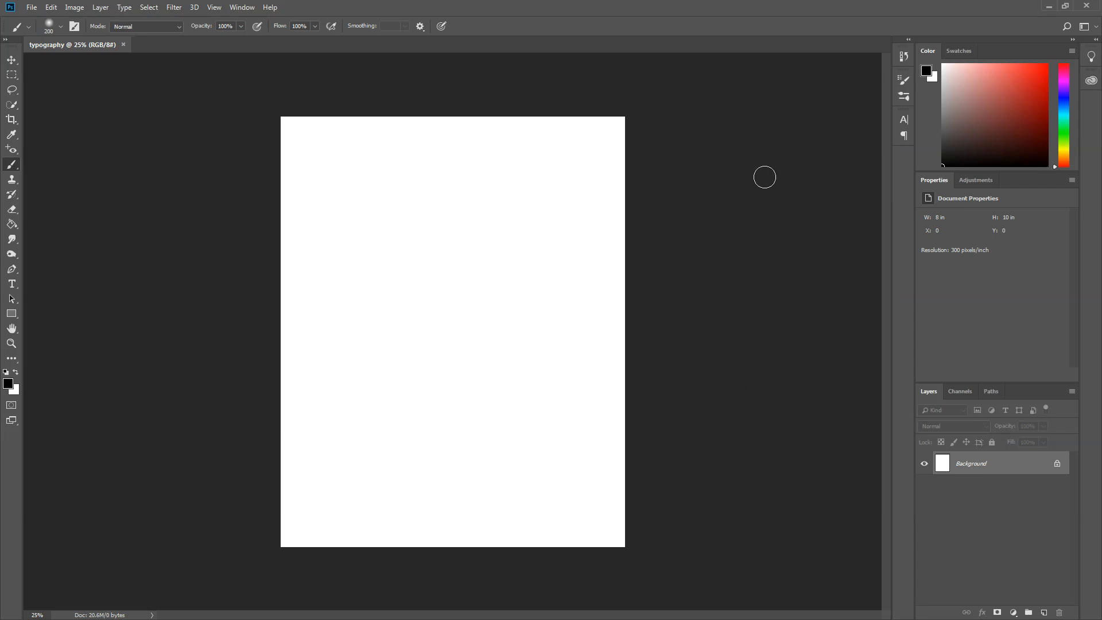
Add the horizontal text "Swood" in Maiandra GD Regular at 82.01 pt in blue (305fac), just above the page's middle
{"action": "left_click", "coordinate": [13, 285]}
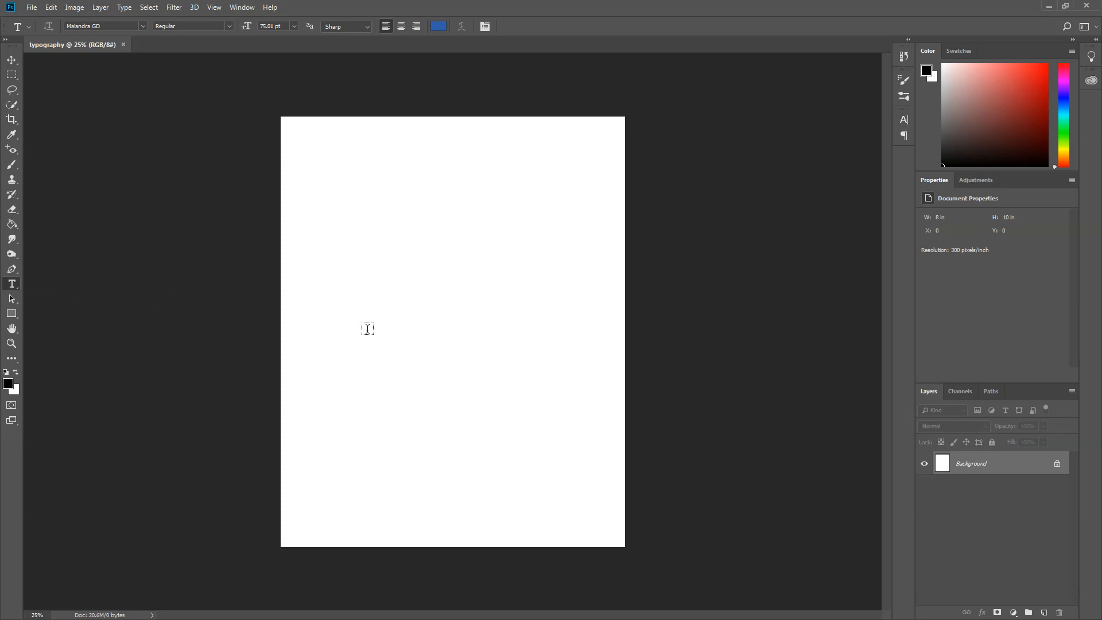
{"action": "left_click", "coordinate": [392, 310]}
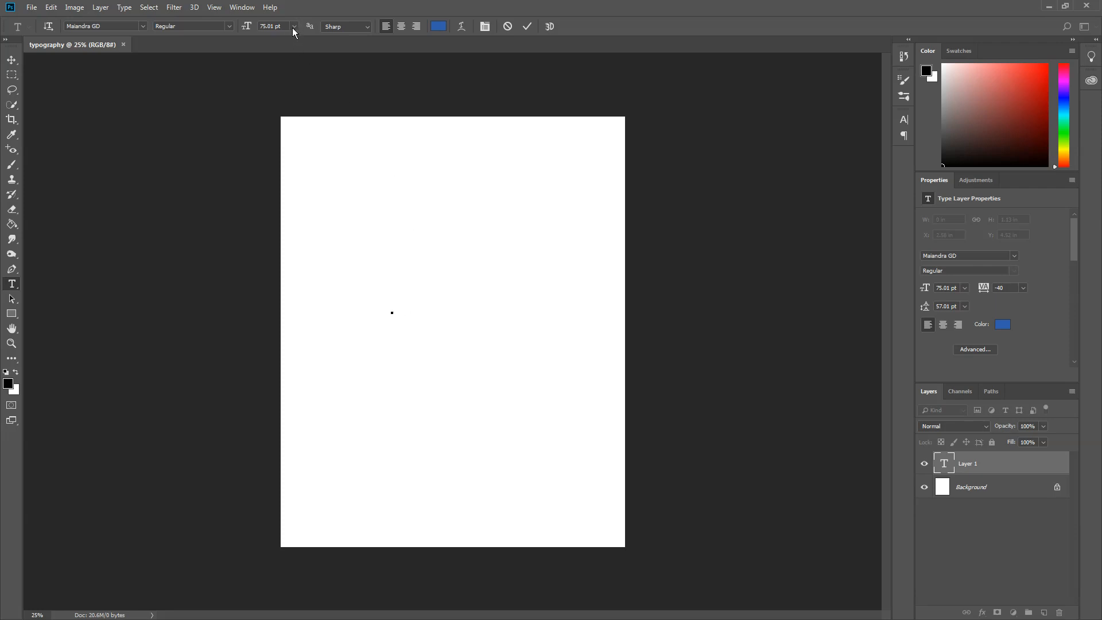
{"action": "key", "text": "ctrl+2"}
{"action": "mouse_move", "coordinate": [147, 43]}
{"action": "left_mouse_down"}
{"action": "mouse_move", "coordinate": [614, 57]}
{"action": "mouse_move", "coordinate": [691, 41]}
{"action": "left_mouse_up"}
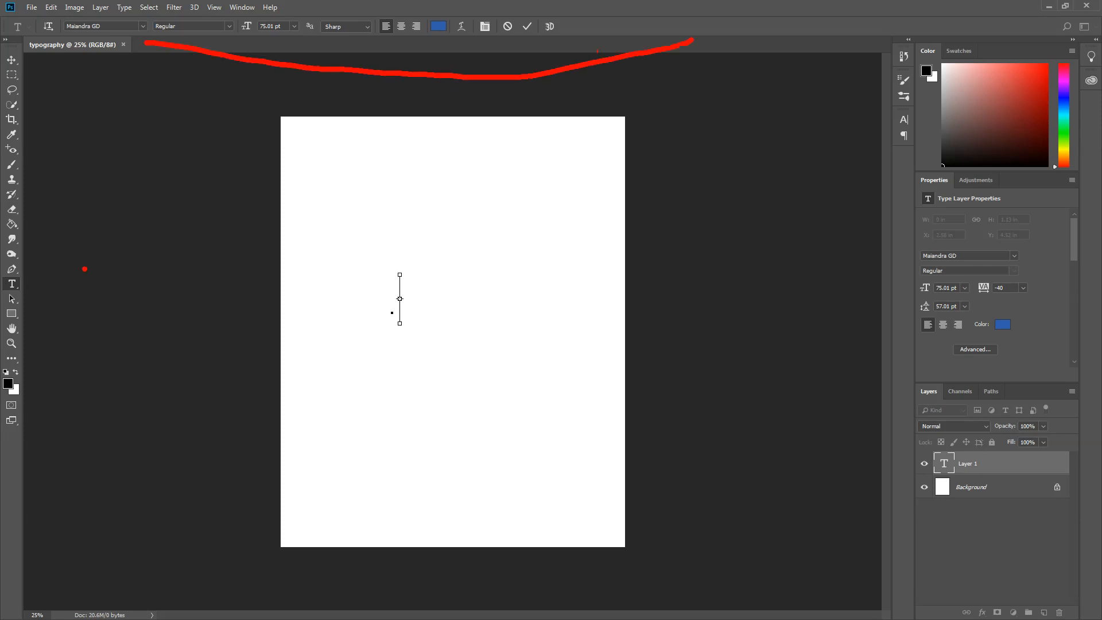
{"action": "mouse_move", "coordinate": [94, 262]}
{"action": "left_mouse_down"}
{"action": "mouse_move", "coordinate": [27, 282]}
{"action": "mouse_move", "coordinate": [36, 270]}
{"action": "left_mouse_up"}
{"action": "key", "text": "Escape"}
{"action": "left_click", "coordinate": [294, 26]}
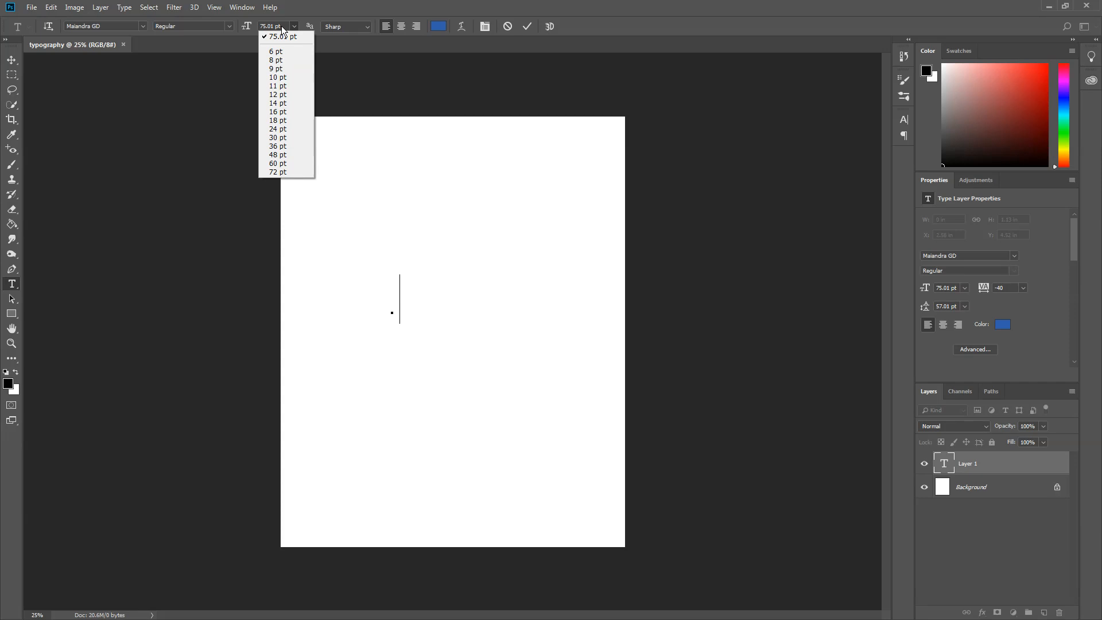
{"action": "left_click", "coordinate": [223, 72]}
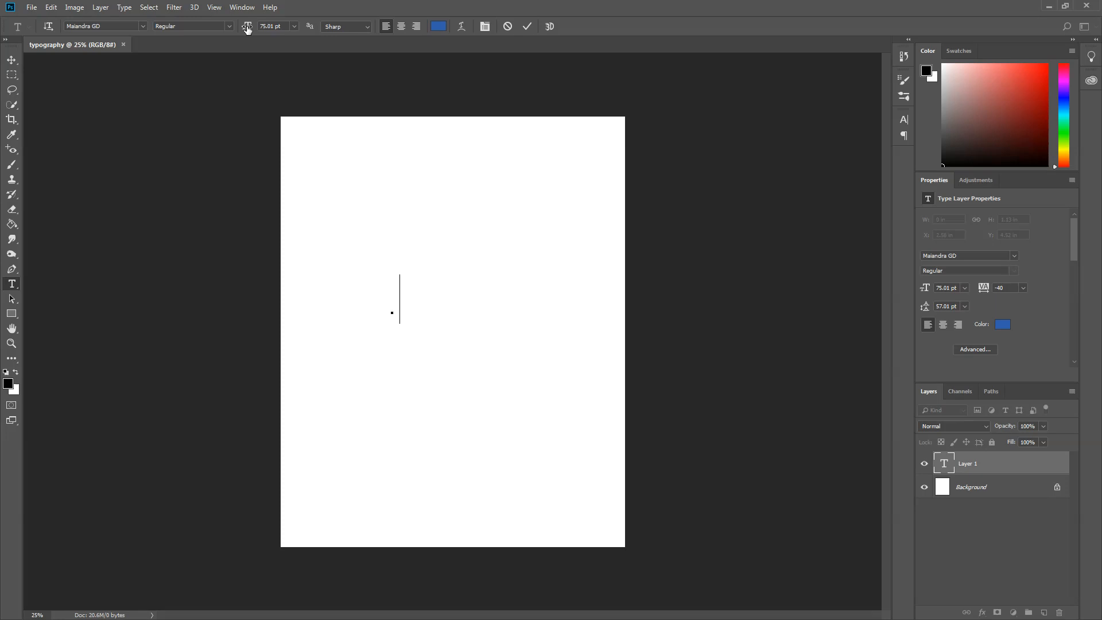
{"action": "mouse_move", "coordinate": [247, 29]}
{"action": "left_mouse_down"}
{"action": "mouse_move", "coordinate": [276, 33]}
{"action": "mouse_move", "coordinate": [252, 31]}
{"action": "left_mouse_up"}
{"action": "left_click", "coordinate": [439, 26]}
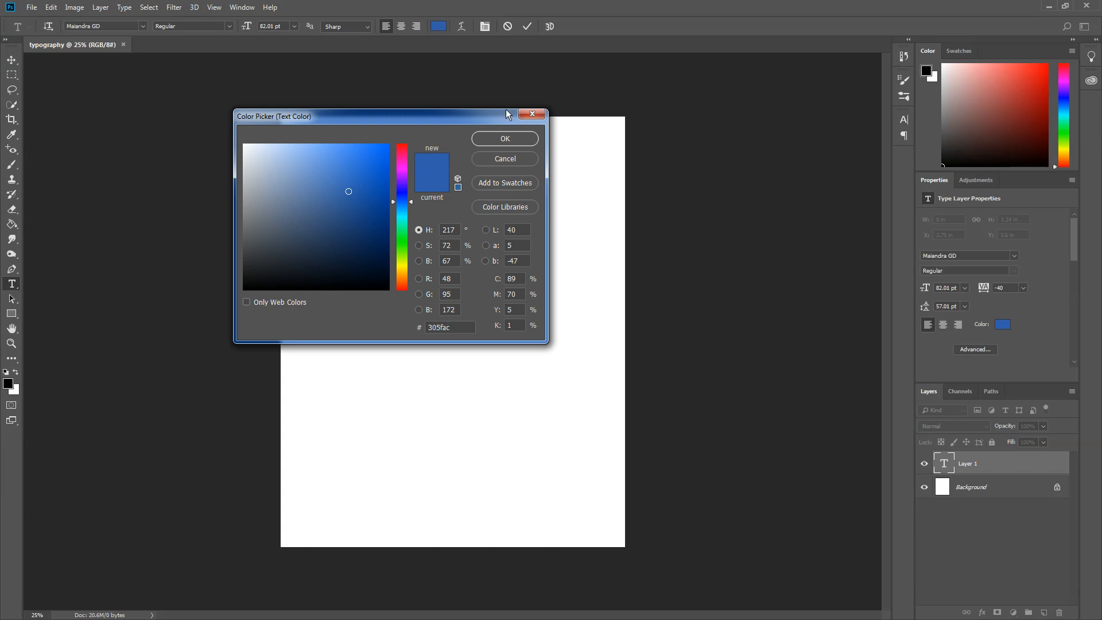
{"action": "left_click", "coordinate": [505, 138]}
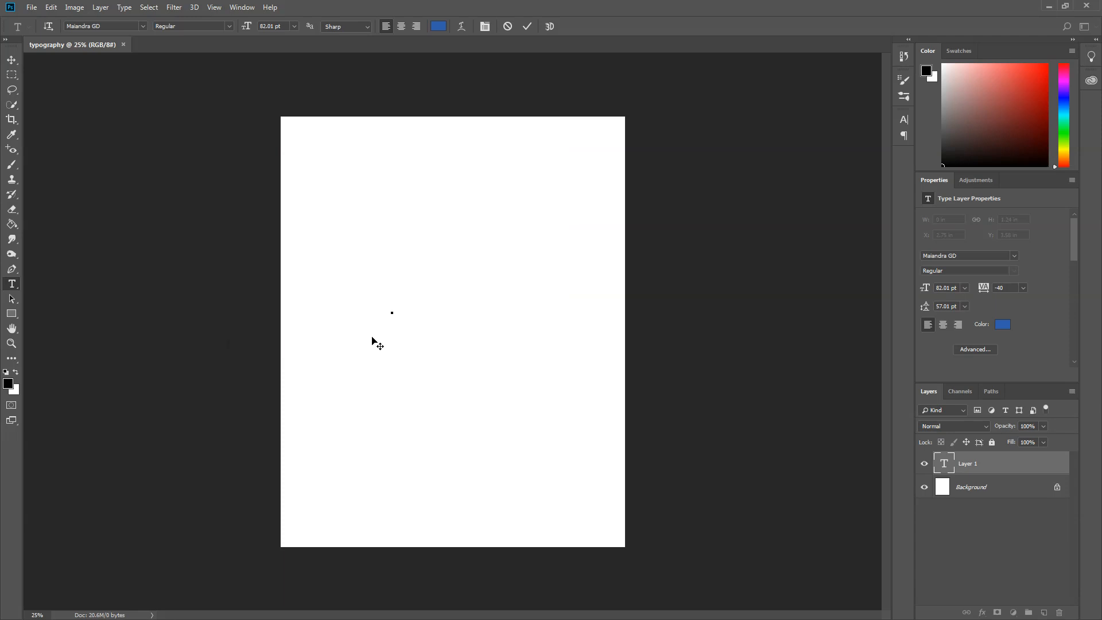
{"action": "type", "text": "Swood"}
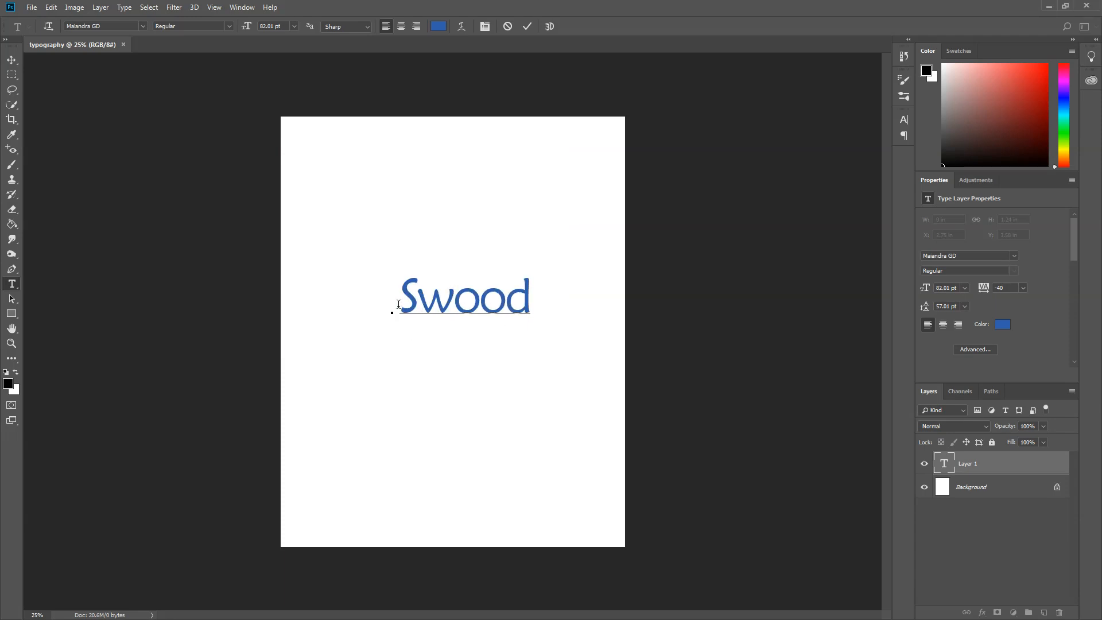
Enlarge the whole word "Swood" to 102.01 pt and commit the text
{"action": "left_click_drag", "start_coordinate": [401, 297], "coordinate": [529, 308]}
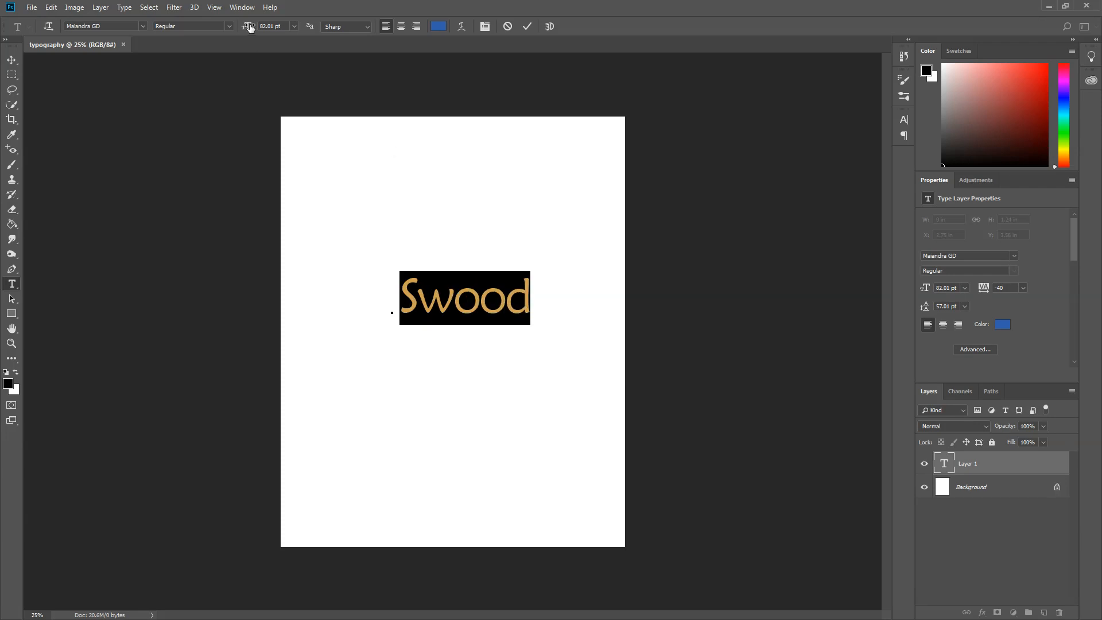
{"action": "mouse_move", "coordinate": [251, 28]}
{"action": "left_mouse_down"}
{"action": "mouse_move", "coordinate": [275, 34]}
{"action": "mouse_move", "coordinate": [238, 44]}
{"action": "mouse_move", "coordinate": [262, 47]}
{"action": "left_mouse_up"}
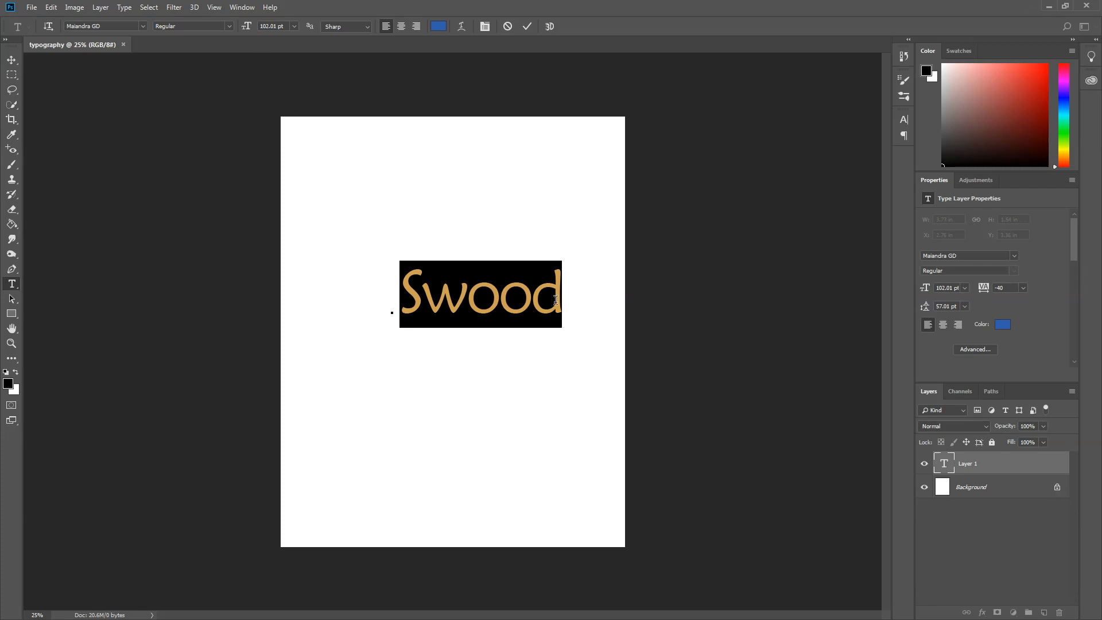
{"action": "left_click", "coordinate": [531, 298]}
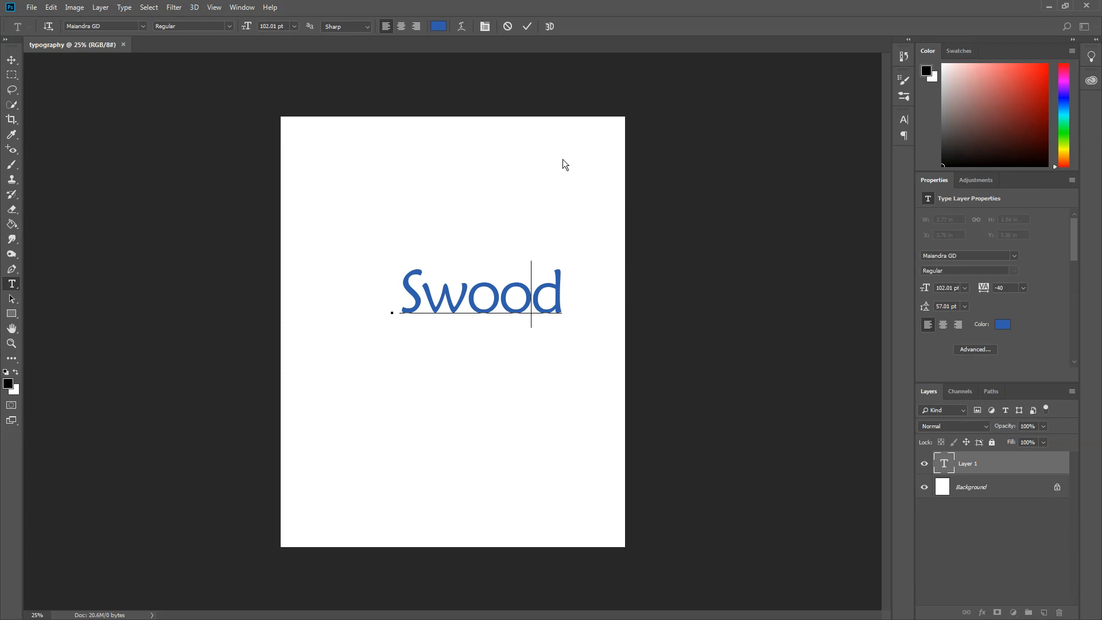
{"action": "key", "text": "ctrl+2"}
{"action": "left_click_drag", "start_coordinate": [529, 66], "coordinate": [530, 32]}
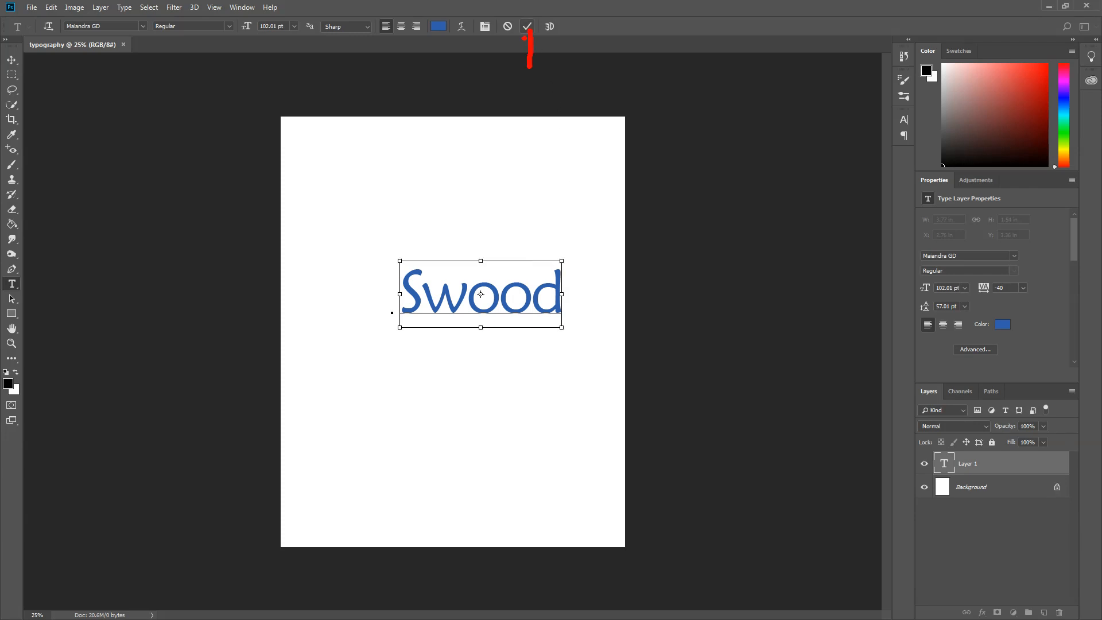
{"action": "left_click_drag", "start_coordinate": [503, 74], "coordinate": [507, 39]}
{"action": "key", "text": "Escape"}
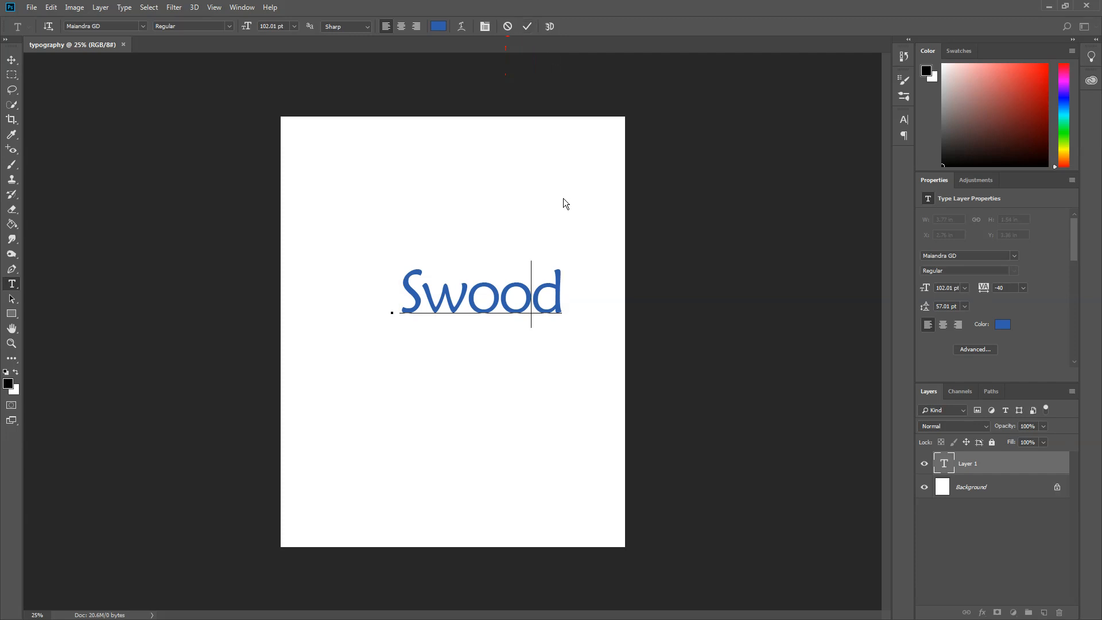
{"action": "left_click", "coordinate": [559, 170]}
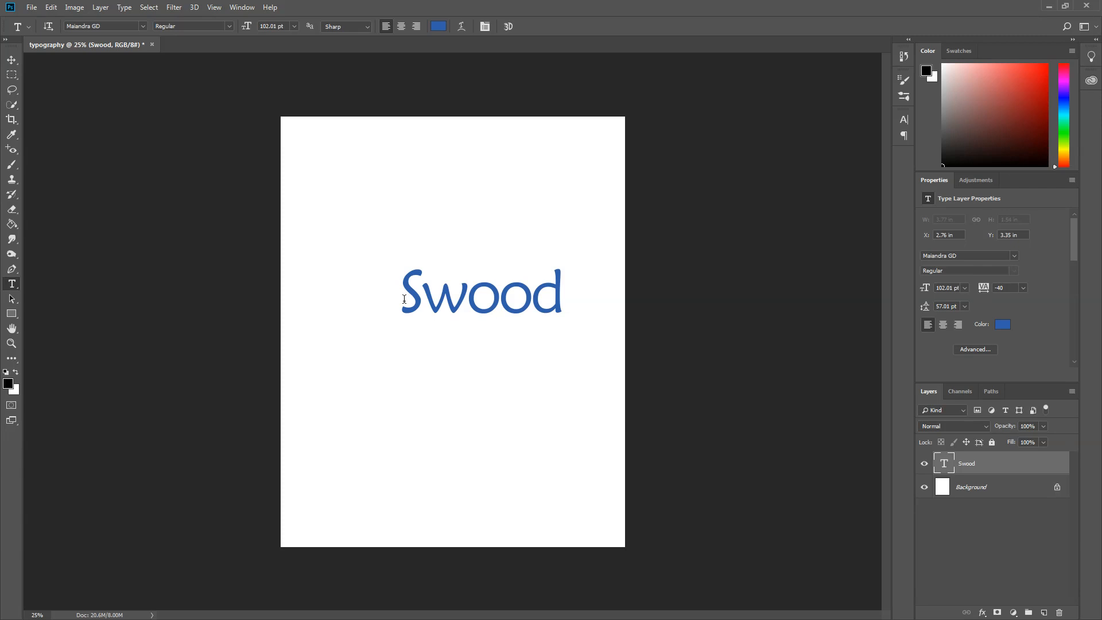
Add a second "Swood" text below the first one and reduce its size to 74.01 pt
{"action": "left_click", "coordinate": [379, 356]}
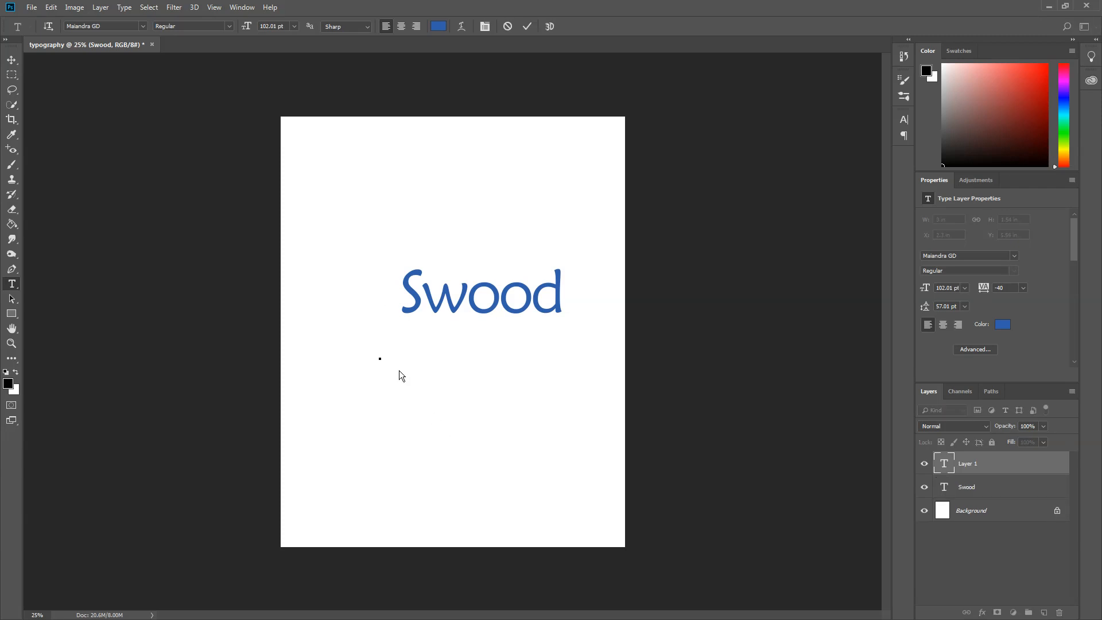
{"action": "type", "text": "Swood"}
{"action": "left_click_drag", "start_coordinate": [549, 347], "coordinate": [389, 339]}
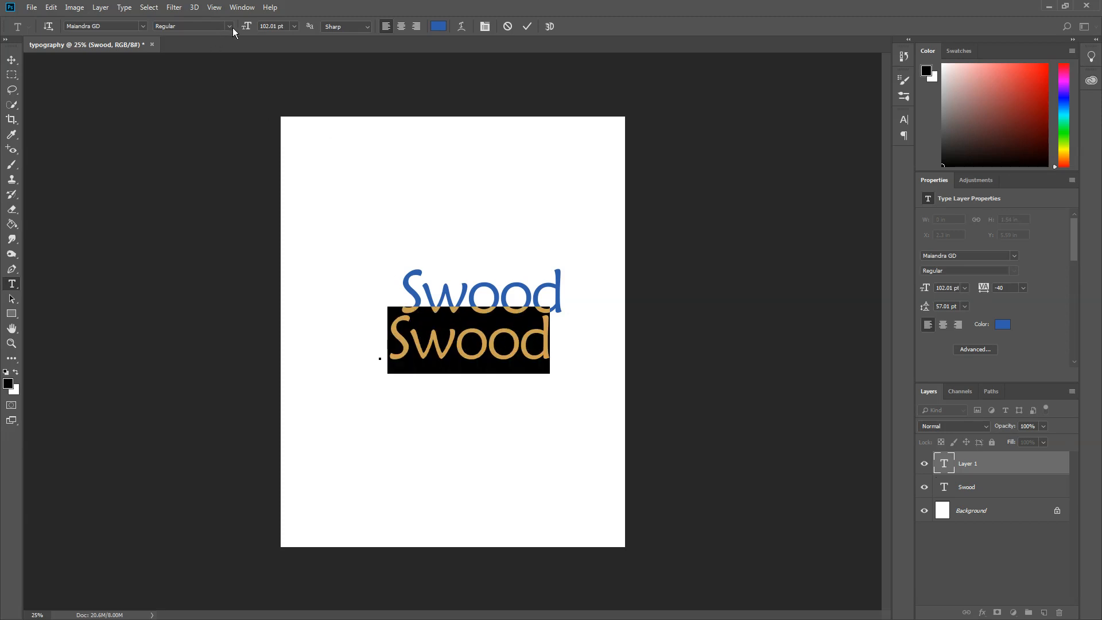
{"action": "left_click_drag", "start_coordinate": [255, 26], "coordinate": [238, 29]}
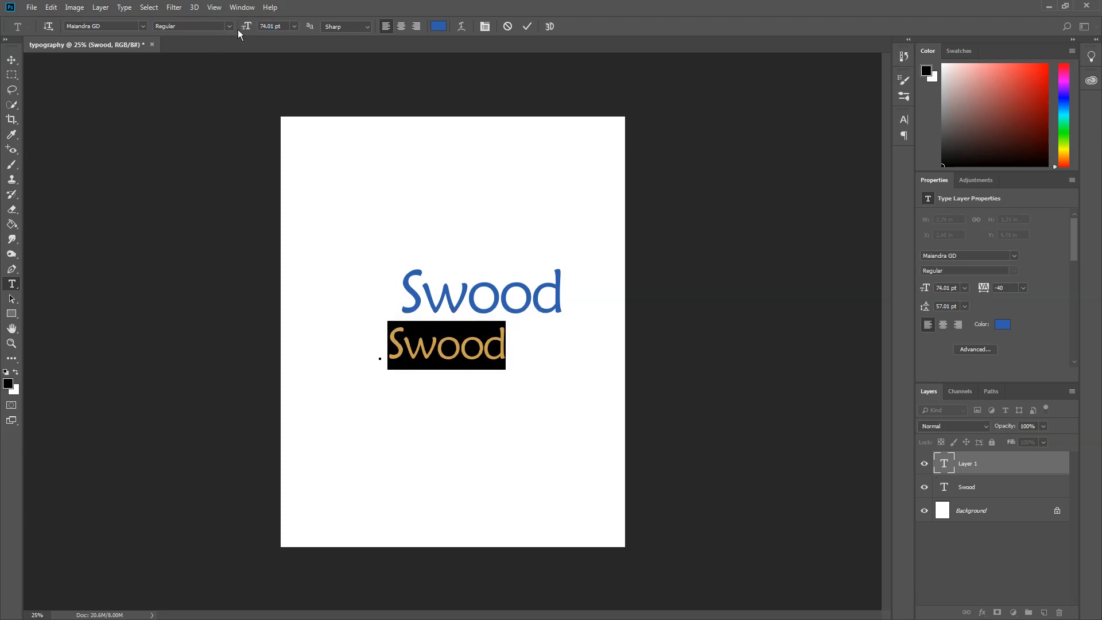
Recolour the smaller "Swood" to light blue (25b5de) and commit the text
{"action": "left_click", "coordinate": [438, 30]}
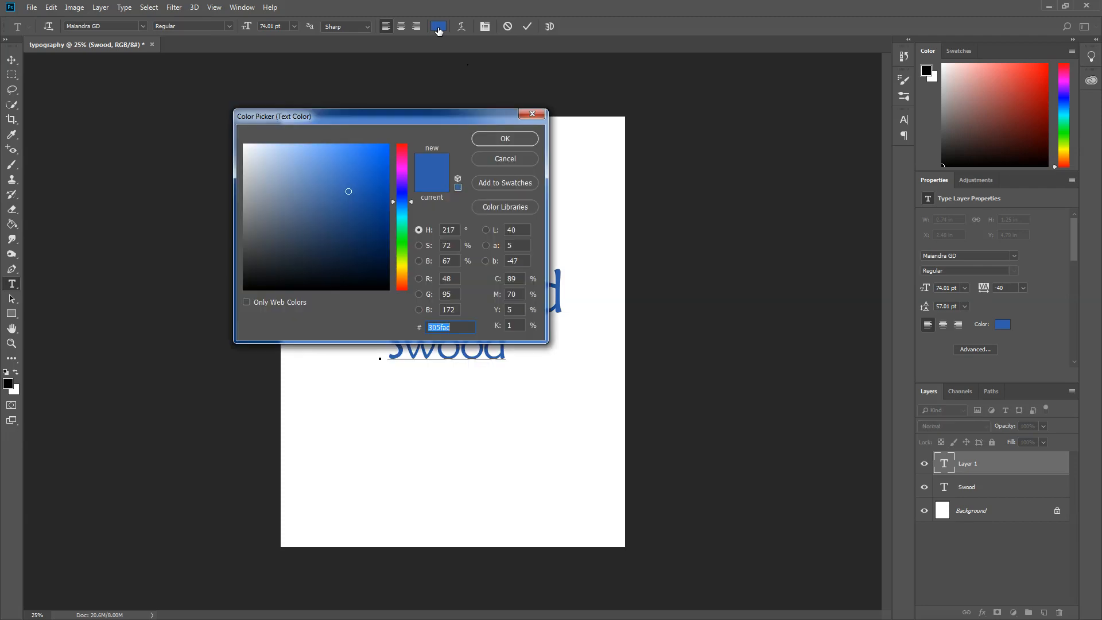
{"action": "left_click", "coordinate": [402, 212]}
{"action": "left_click_drag", "start_coordinate": [363, 185], "coordinate": [366, 162]}
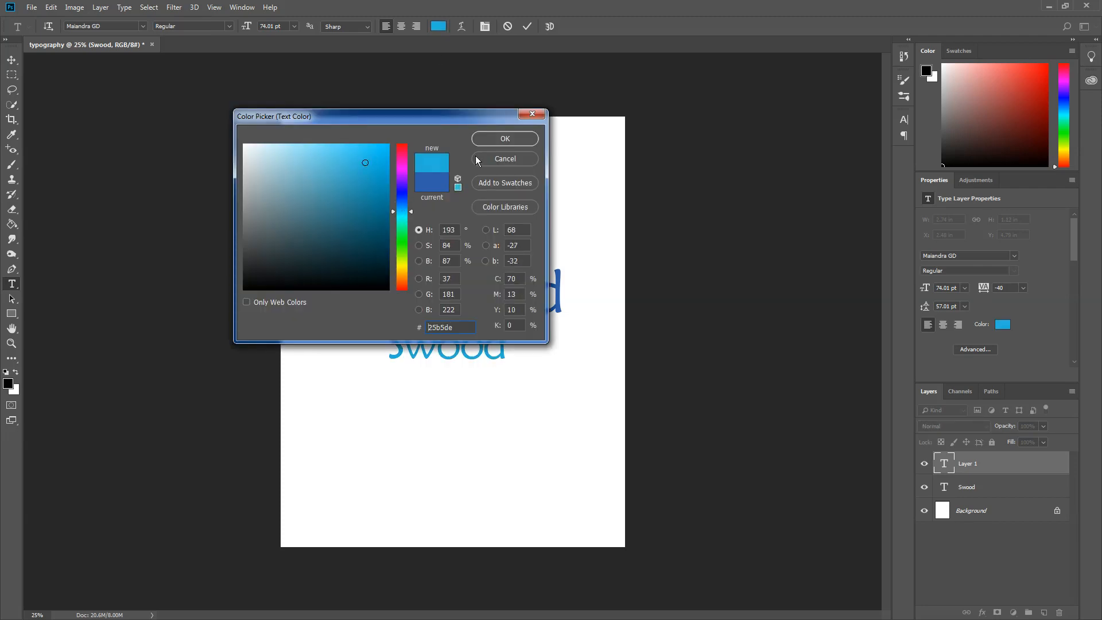
{"action": "left_click", "coordinate": [520, 136]}
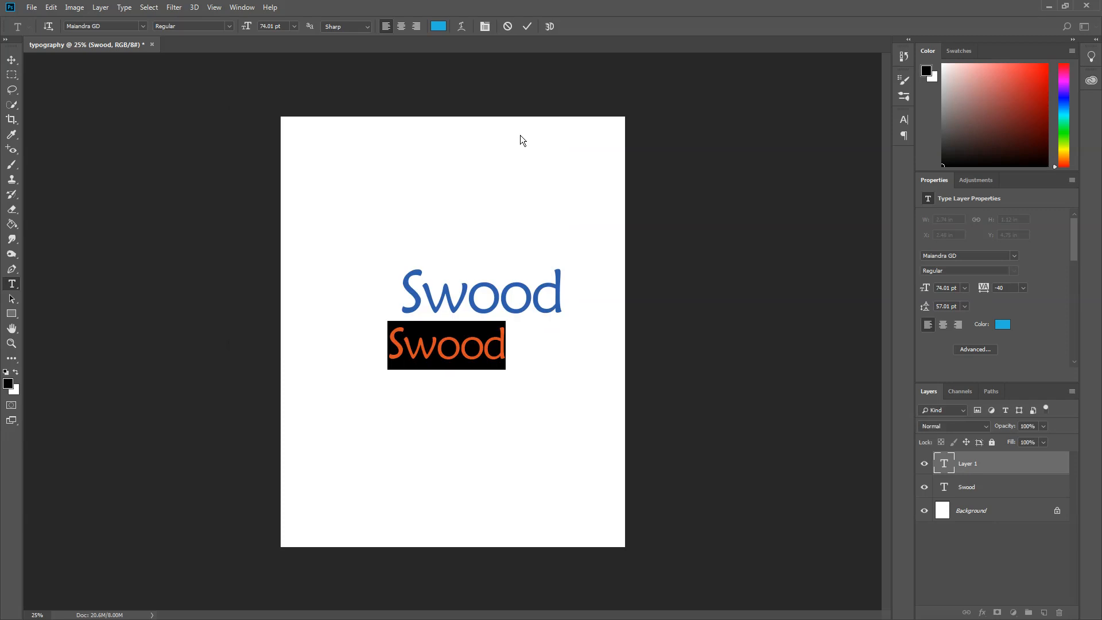
{"action": "left_click", "coordinate": [527, 27]}
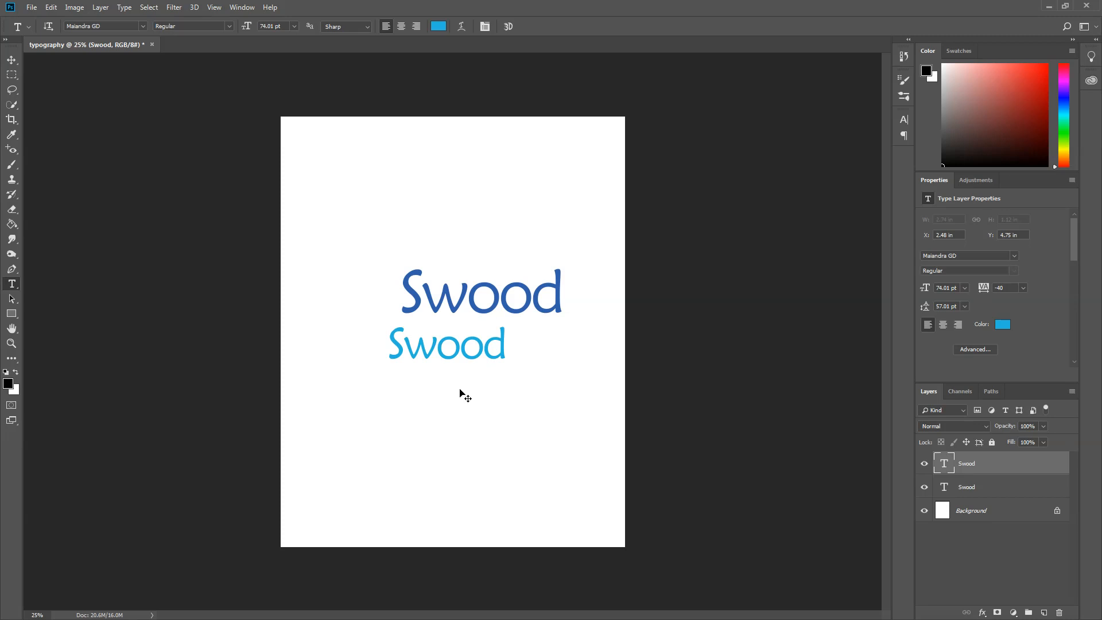
Move the light blue "Swood" further below the large word with Free Transform and rotate it to -90°
{"action": "key", "text": "ctrl+t"}
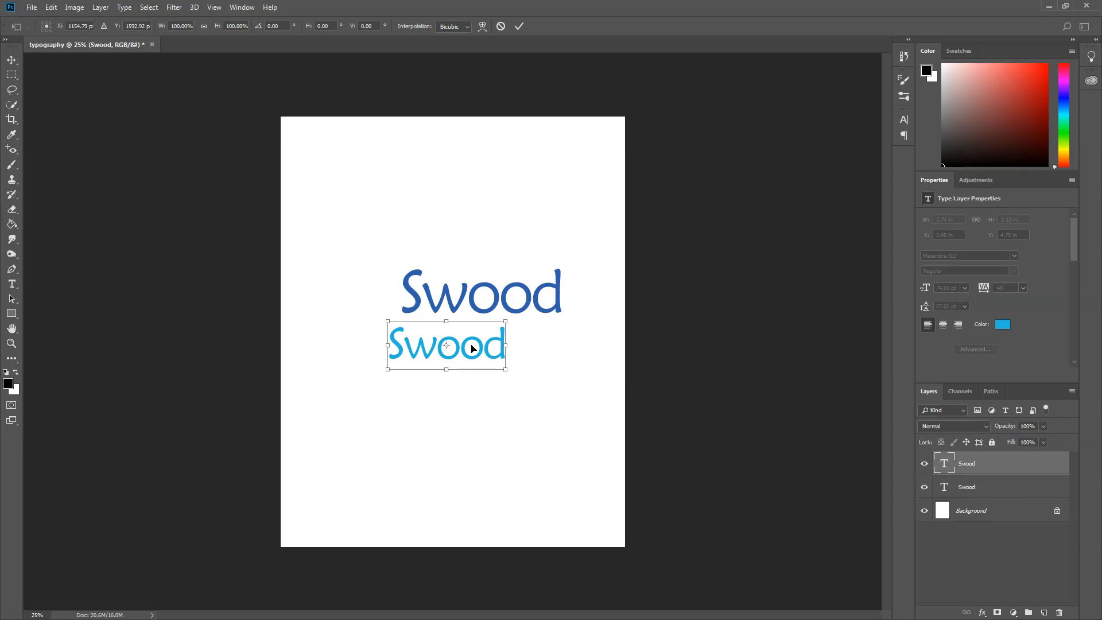
{"action": "left_click_drag", "start_coordinate": [474, 338], "coordinate": [469, 394]}
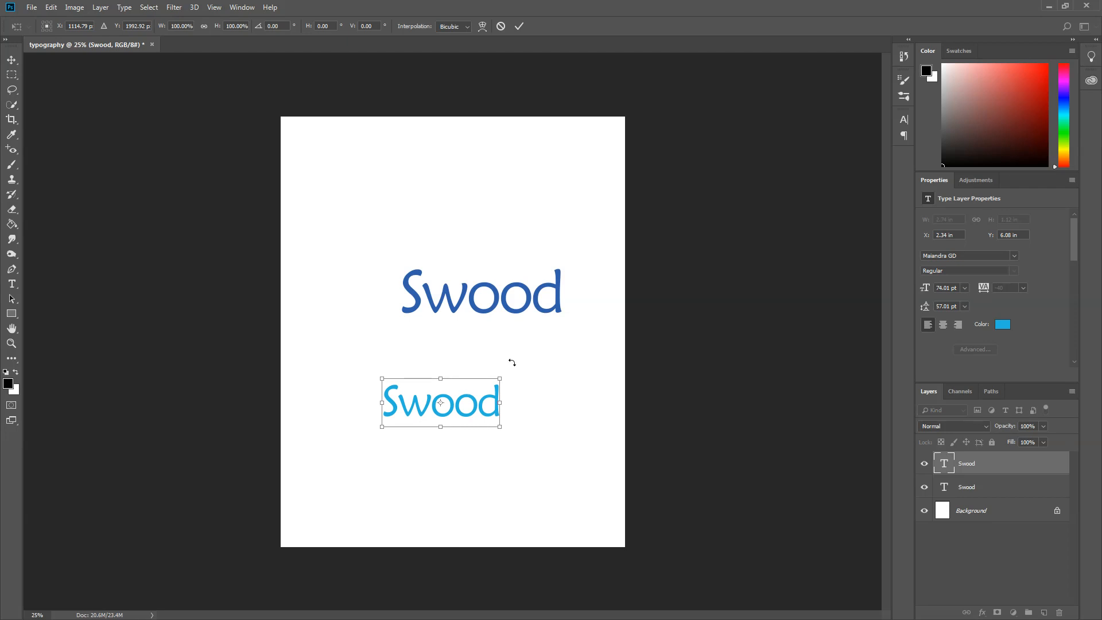
{"action": "left_click_drag", "start_coordinate": [524, 377], "coordinate": [483, 351]}
{"action": "left_click_drag", "start_coordinate": [470, 343], "coordinate": [413, 335]}
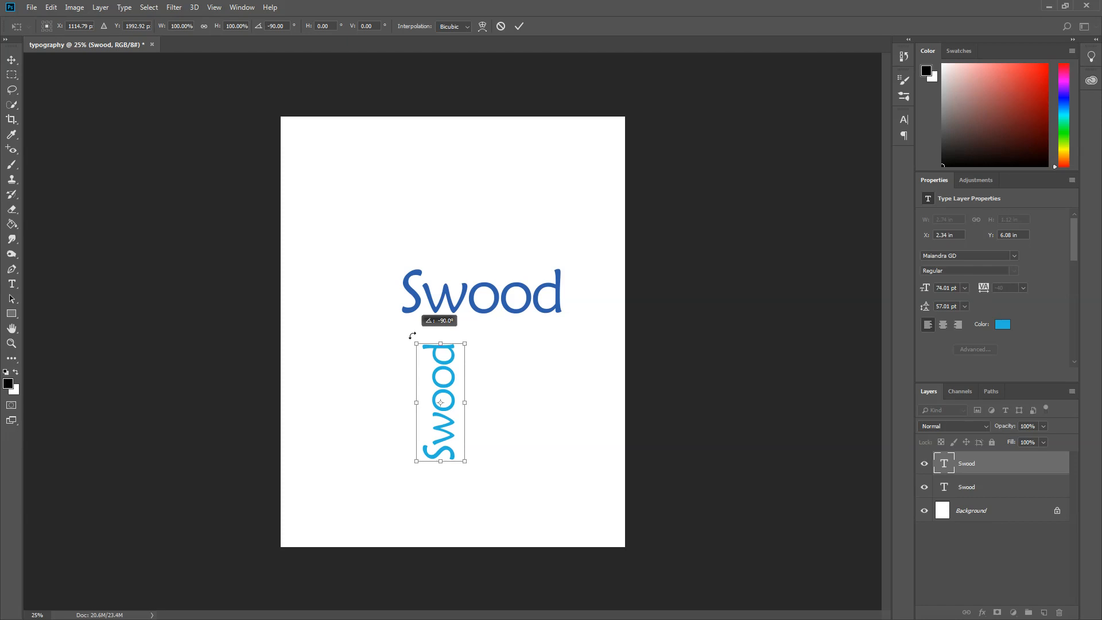
{"action": "left_click_drag", "start_coordinate": [412, 336], "coordinate": [412, 335]}
{"action": "mouse_move", "coordinate": [453, 396]}
{"action": "left_mouse_down"}
{"action": "mouse_move", "coordinate": [432, 397]}
{"action": "mouse_move", "coordinate": [448, 417]}
{"action": "mouse_move", "coordinate": [455, 397]}
{"action": "left_mouse_up"}
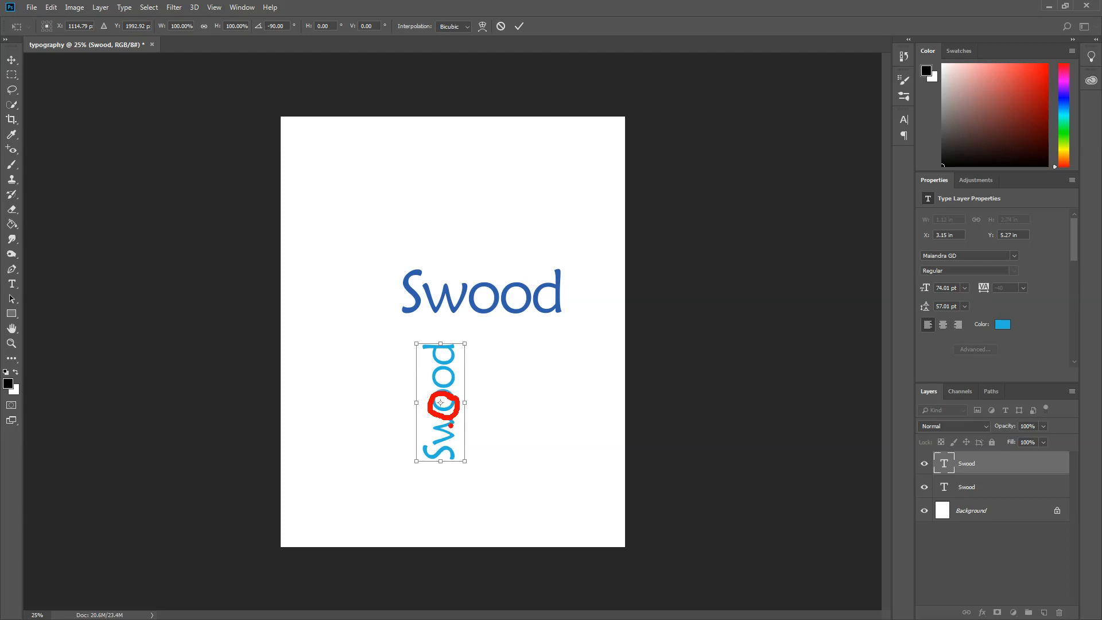
{"action": "key", "text": "Escape"}
Shift the transform's reference point off the vertical word, place that word against the left side of the large "Swood", and apply the transform
{"action": "mouse_move", "coordinate": [489, 344]}
{"action": "left_mouse_down"}
{"action": "mouse_move", "coordinate": [517, 421]}
{"action": "mouse_move", "coordinate": [522, 386]}
{"action": "mouse_move", "coordinate": [484, 335]}
{"action": "left_mouse_up"}
{"action": "left_click_drag", "start_coordinate": [440, 403], "coordinate": [456, 350]}
{"action": "mouse_move", "coordinate": [524, 387]}
{"action": "left_mouse_down"}
{"action": "mouse_move", "coordinate": [454, 457]}
{"action": "mouse_move", "coordinate": [507, 423]}
{"action": "mouse_move", "coordinate": [529, 377]}
{"action": "left_mouse_up"}
{"action": "left_click_drag", "start_coordinate": [450, 384], "coordinate": [395, 269]}
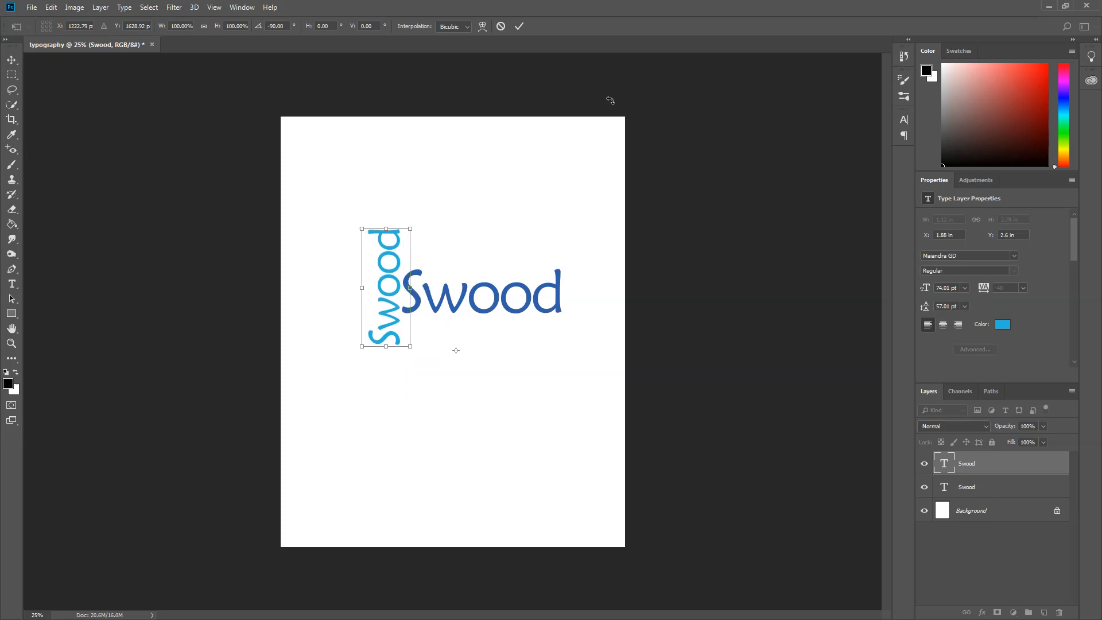
{"action": "left_click", "coordinate": [520, 26]}
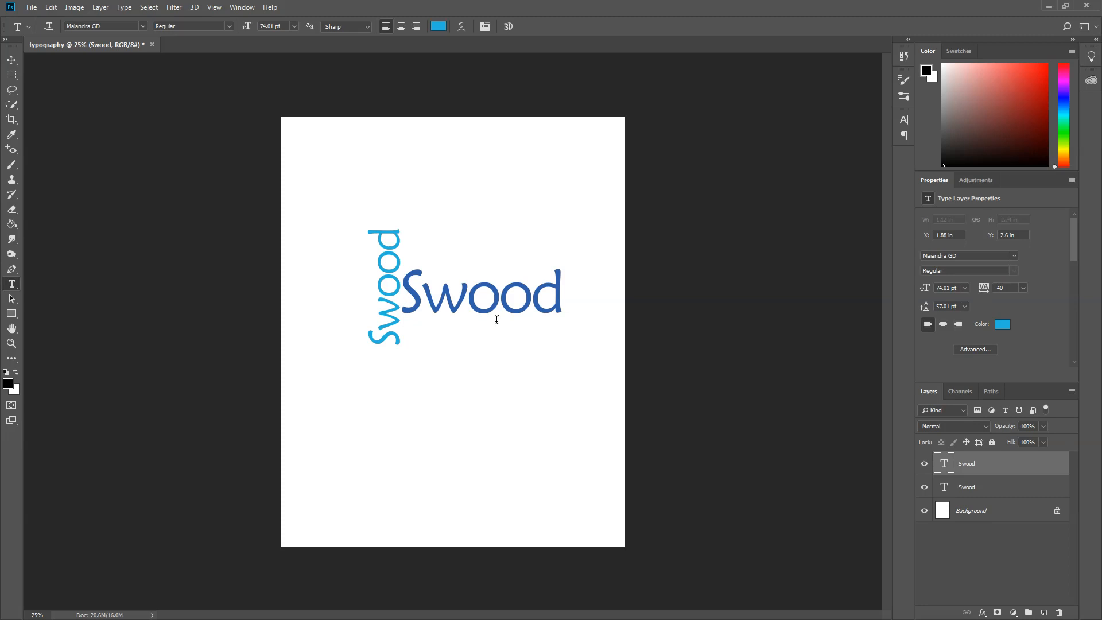
{"action": "left_click", "coordinate": [411, 294]}
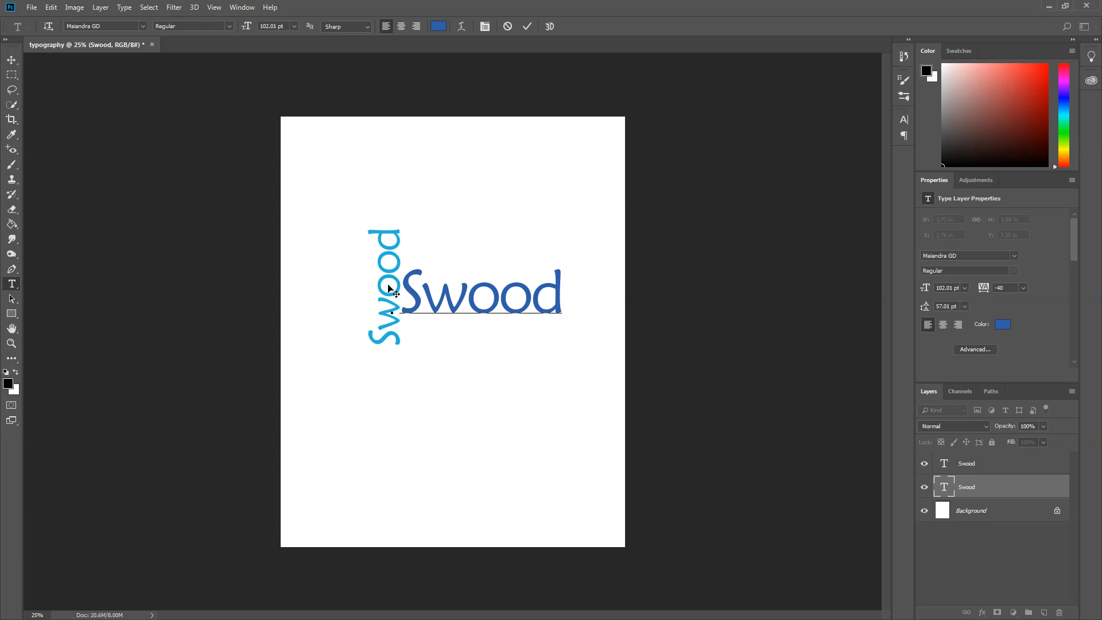
{"action": "left_click", "coordinate": [389, 285]}
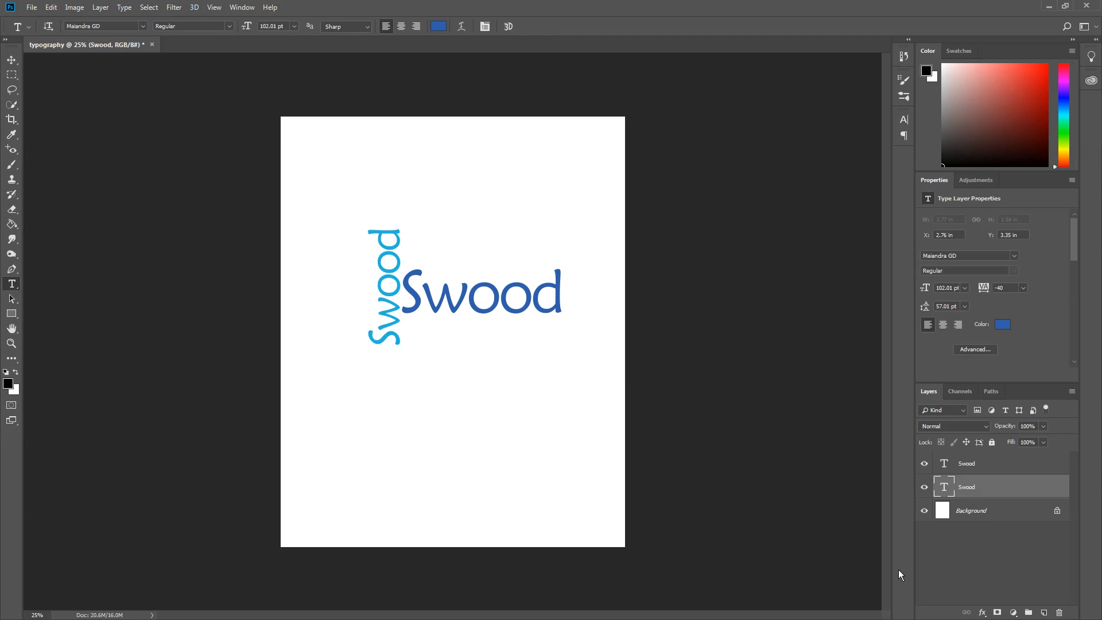
{"action": "left_click_drag", "start_coordinate": [842, 510], "coordinate": [911, 489]}
{"action": "left_click_drag", "start_coordinate": [855, 469], "coordinate": [908, 465]}
{"action": "key", "text": "Escape"}
Hide and show each text layer in turn to identify which "Swood" it holds
{"action": "left_click", "coordinate": [925, 489]}
{"action": "left_click", "coordinate": [925, 489]}
{"action": "left_click", "coordinate": [925, 465]}
{"action": "left_click", "coordinate": [925, 467]}
Select the text of the large dark blue "Swood" and show its character settings
{"action": "double_click", "coordinate": [945, 490]}
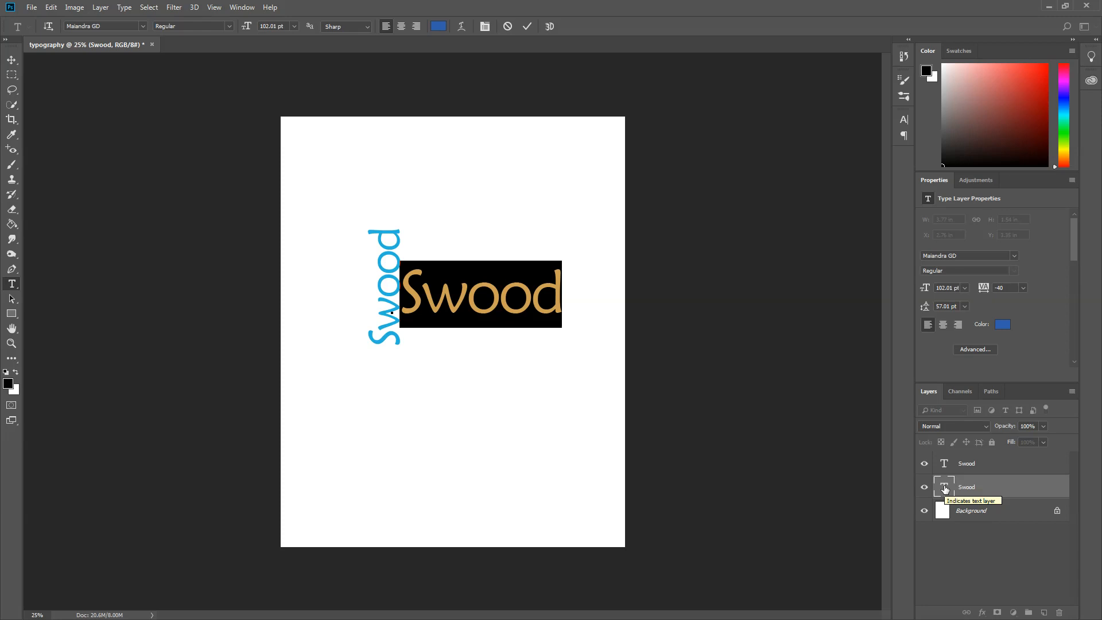
{"action": "left_click", "coordinate": [485, 27]}
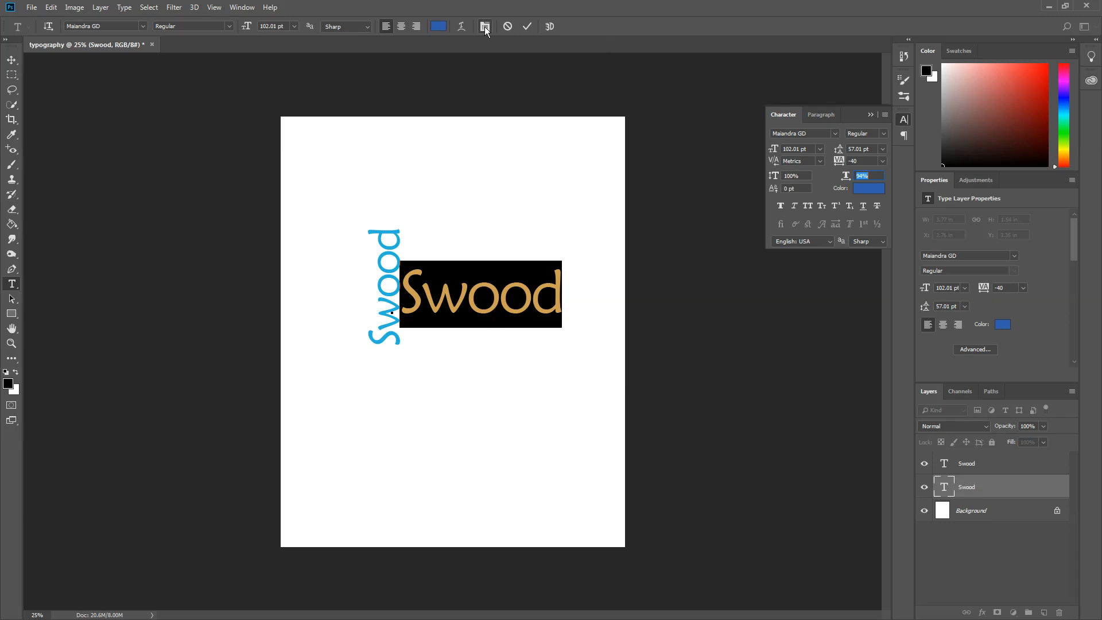
{"action": "key", "text": "ctrl+2"}
{"action": "left_click_drag", "start_coordinate": [480, 75], "coordinate": [487, 42]}
{"action": "key", "text": "Escape"}
{"action": "key", "text": "ctrl+2"}
{"action": "left_click_drag", "start_coordinate": [738, 144], "coordinate": [768, 148]}
{"action": "left_click_drag", "start_coordinate": [746, 165], "coordinate": [770, 163]}
{"action": "left_click_drag", "start_coordinate": [721, 178], "coordinate": [769, 177]}
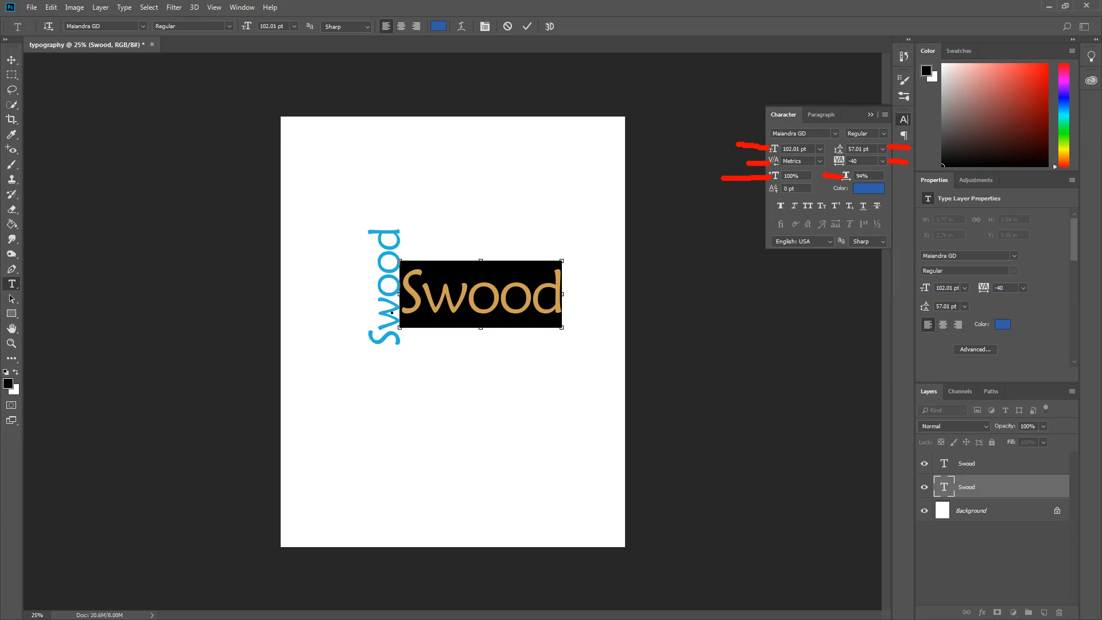
{"action": "key", "text": "Escape"}
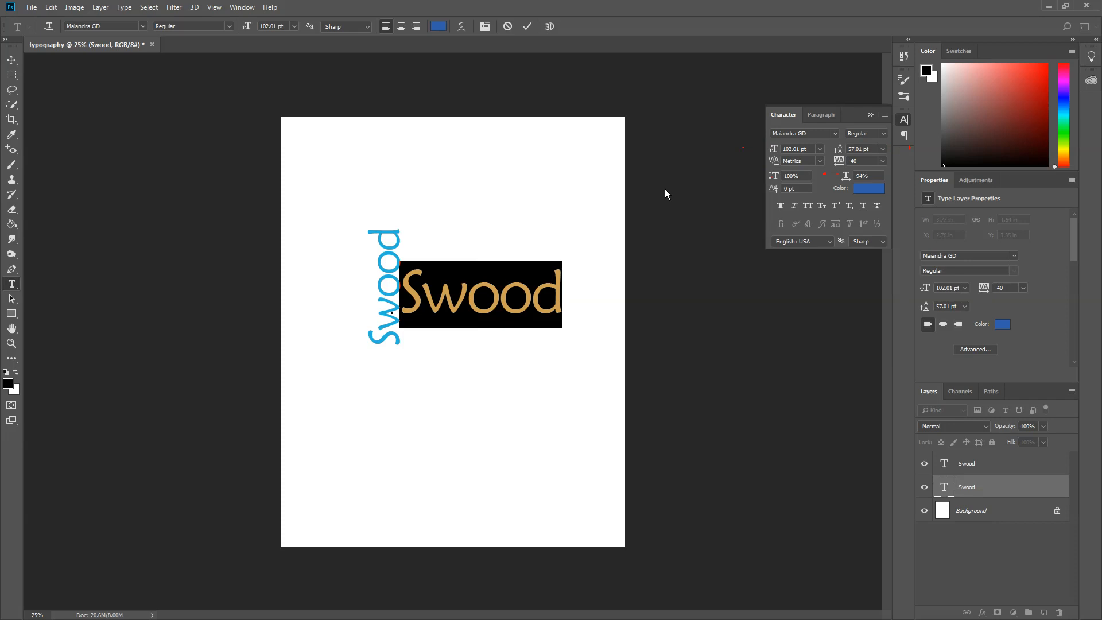
Try a tracking of -300 on the whole large "Swood", loosen it again, and tighten only its first two o's to -240
{"action": "mouse_move", "coordinate": [836, 162]}
{"action": "left_mouse_down"}
{"action": "mouse_move", "coordinate": [859, 163]}
{"action": "mouse_move", "coordinate": [829, 172]}
{"action": "left_mouse_up"}
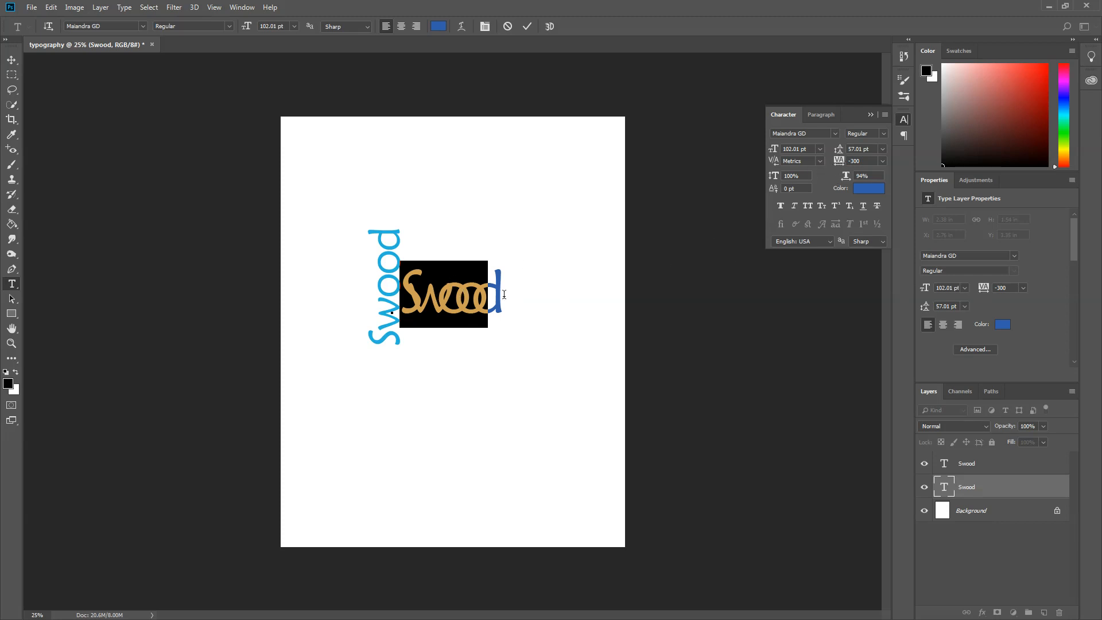
{"action": "left_click_drag", "start_coordinate": [839, 162], "coordinate": [849, 162]}
{"action": "left_click", "coordinate": [471, 299]}
{"action": "left_click_drag", "start_coordinate": [471, 299], "coordinate": [518, 301]}
{"action": "left_click_drag", "start_coordinate": [838, 163], "coordinate": [833, 162]}
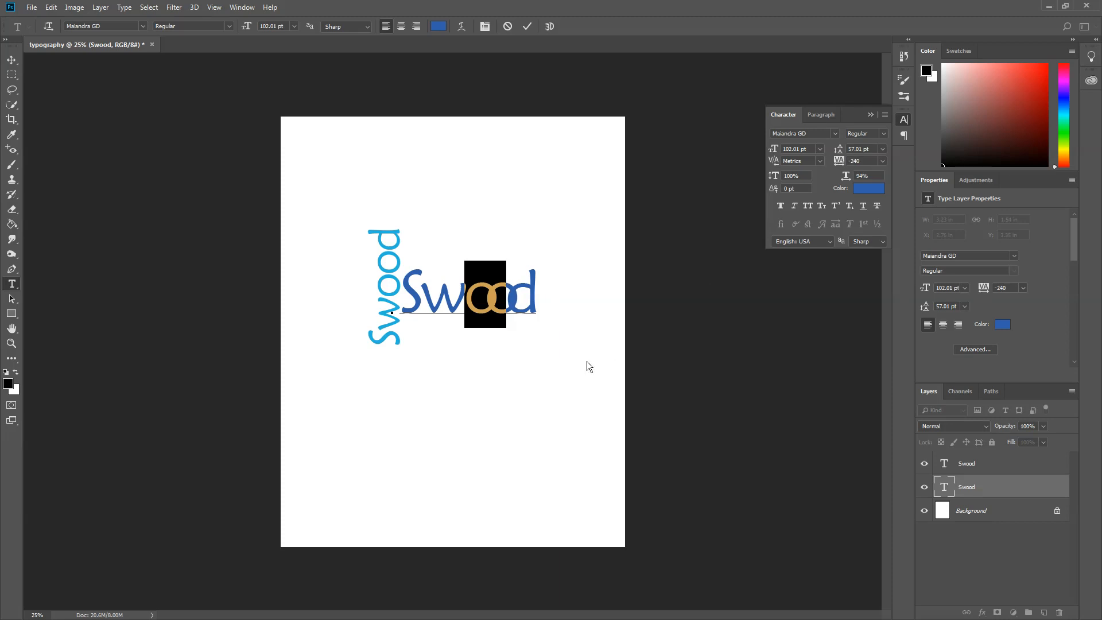
{"action": "left_click", "coordinate": [549, 360]}
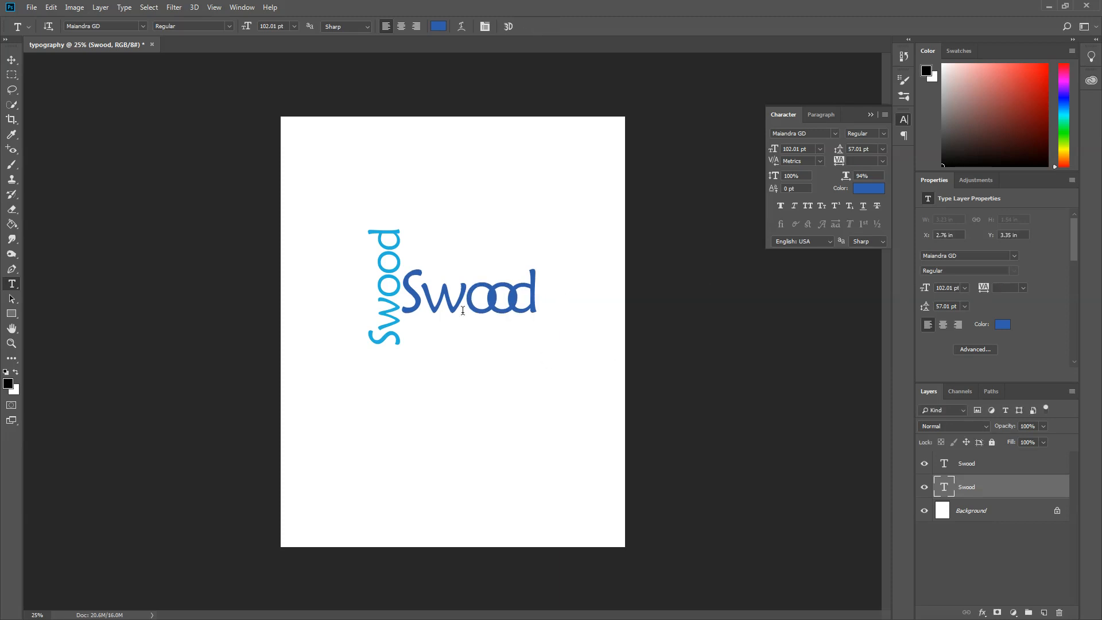
Set the whole large "Swood" to 91% vertical scale, 74% horizontal scale and a 123.01 pt font size, and commit the text
{"action": "left_click_drag", "start_coordinate": [402, 301], "coordinate": [539, 301]}
{"action": "mouse_move", "coordinate": [774, 176]}
{"action": "left_mouse_down"}
{"action": "mouse_move", "coordinate": [833, 180]}
{"action": "mouse_move", "coordinate": [769, 177]}
{"action": "left_mouse_up"}
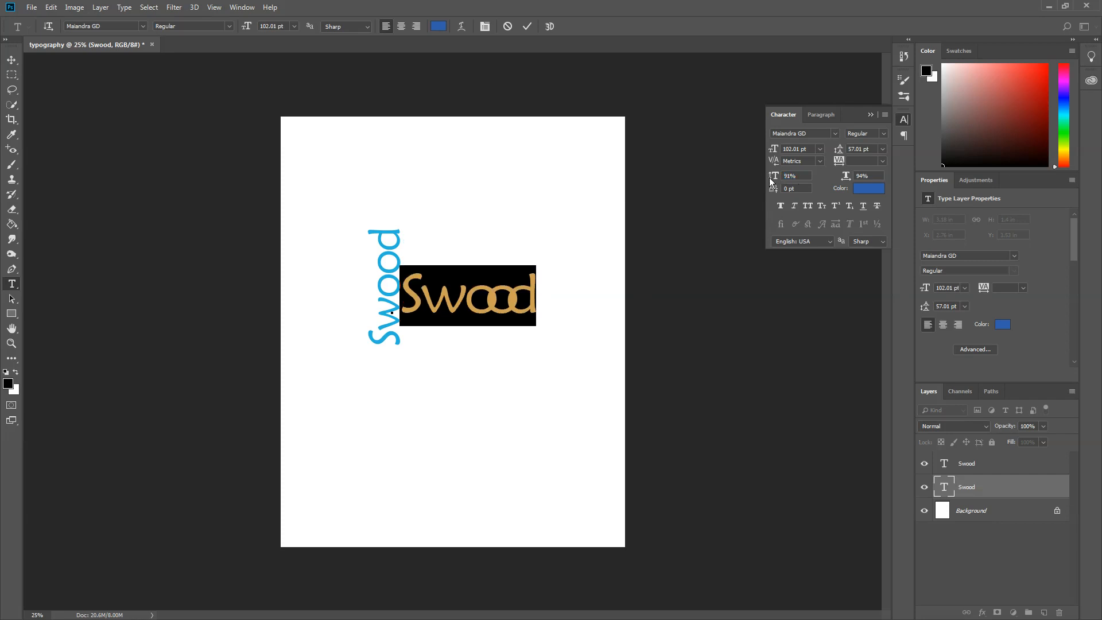
{"action": "mouse_move", "coordinate": [845, 179]}
{"action": "left_mouse_down"}
{"action": "mouse_move", "coordinate": [917, 184]}
{"action": "mouse_move", "coordinate": [828, 189]}
{"action": "mouse_move", "coordinate": [838, 188]}
{"action": "left_mouse_up"}
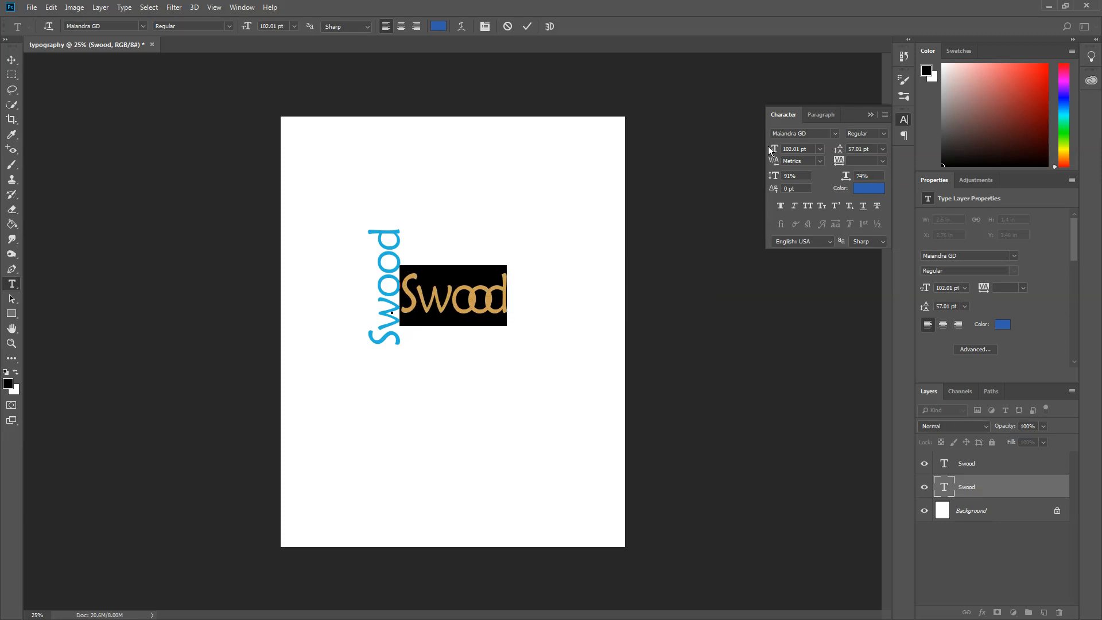
{"action": "mouse_move", "coordinate": [772, 149]}
{"action": "left_mouse_down"}
{"action": "mouse_move", "coordinate": [821, 150]}
{"action": "mouse_move", "coordinate": [786, 157]}
{"action": "left_mouse_up"}
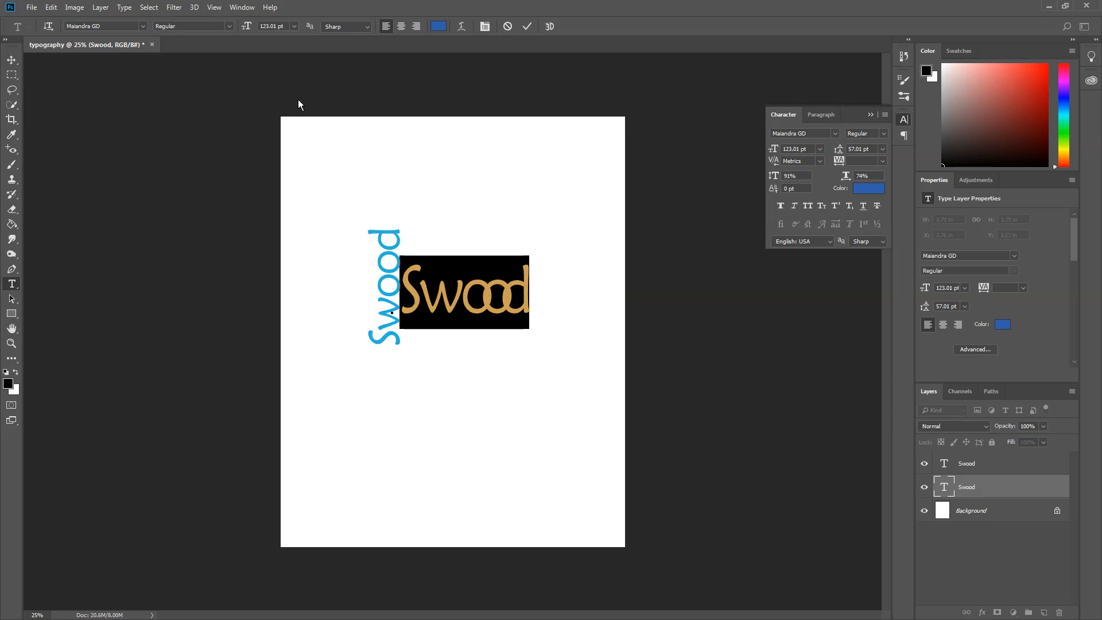
{"action": "left_click", "coordinate": [527, 27]}
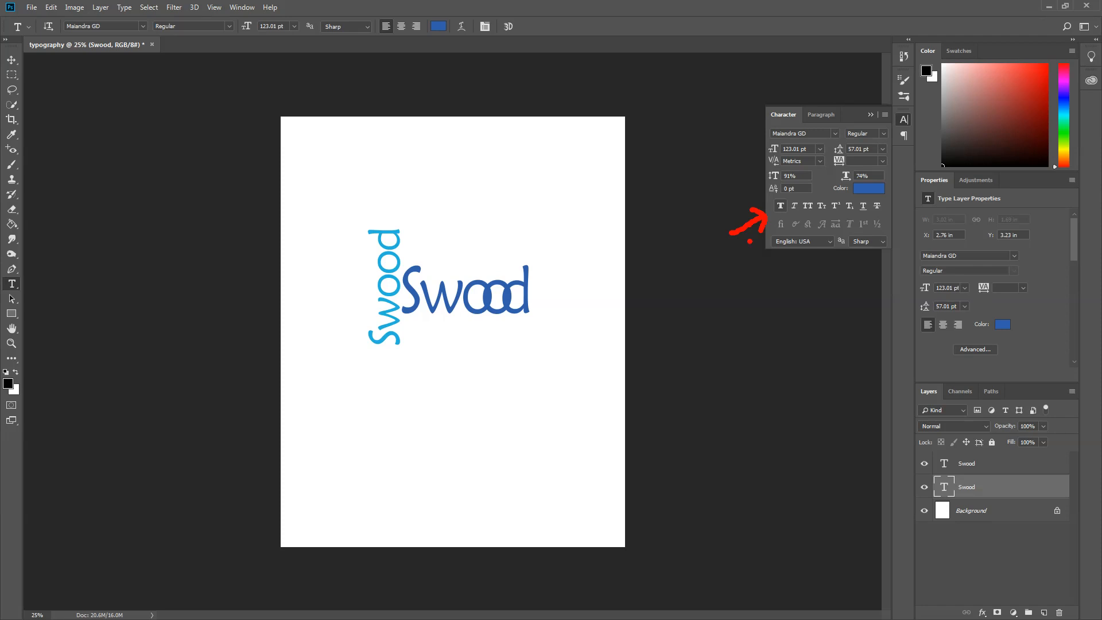
Show the paragraph settings for the large "Swood" text layer
{"action": "left_click", "coordinate": [823, 114]}
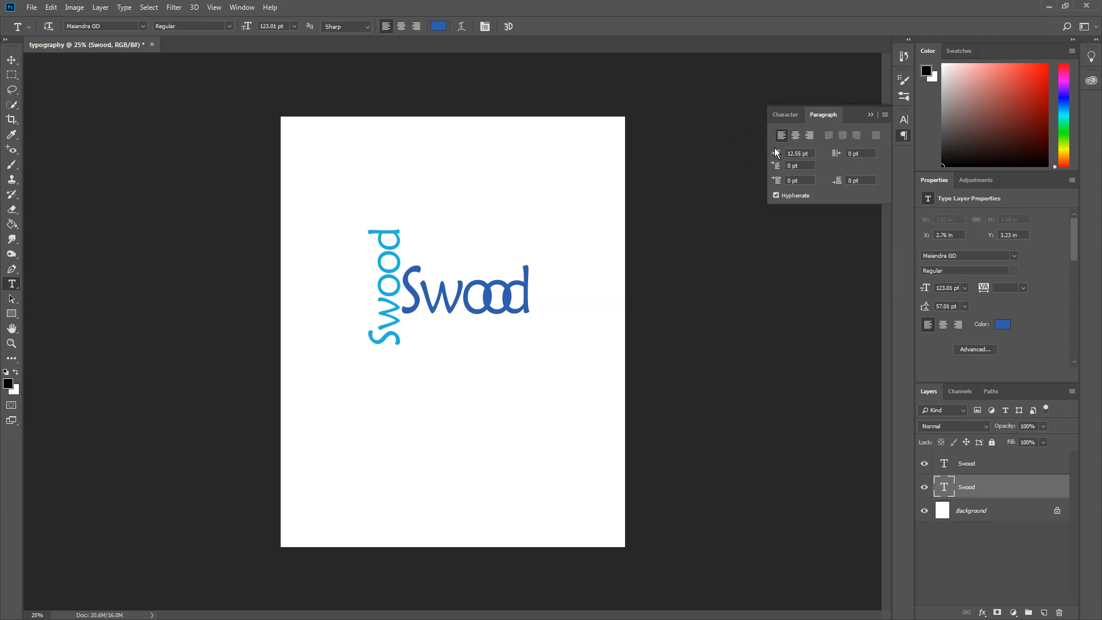